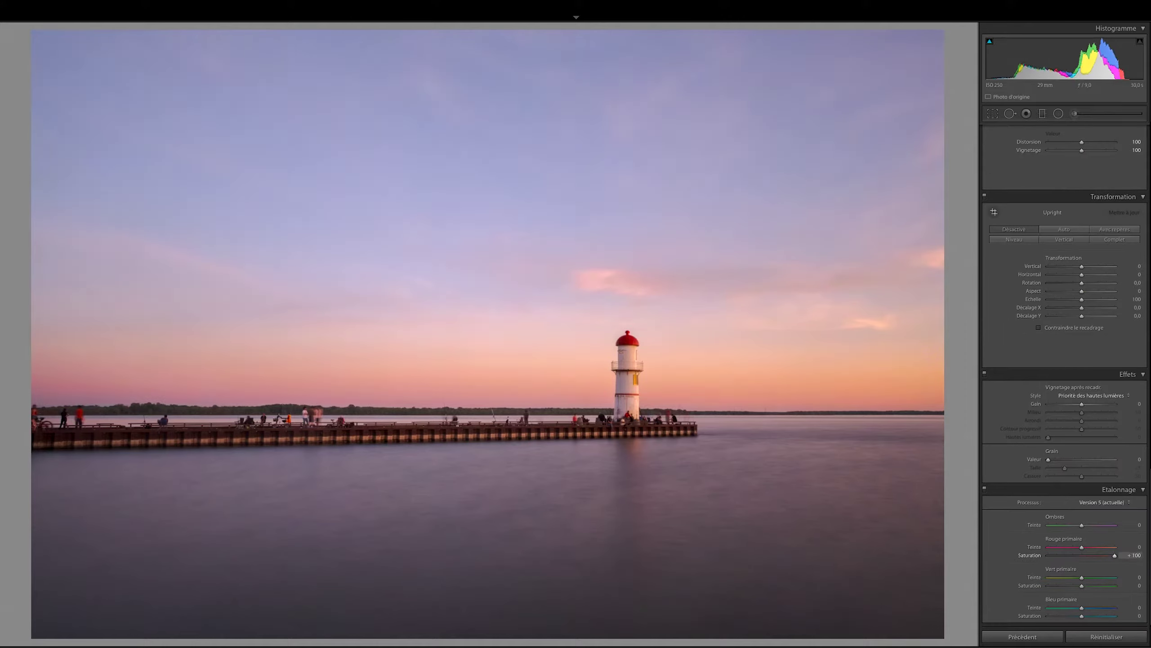
Raise the blue saturation and lower the green luminance in the HSL colour adjustments
left_click(985, 488)
scroll(1088, 454, "up", 10)
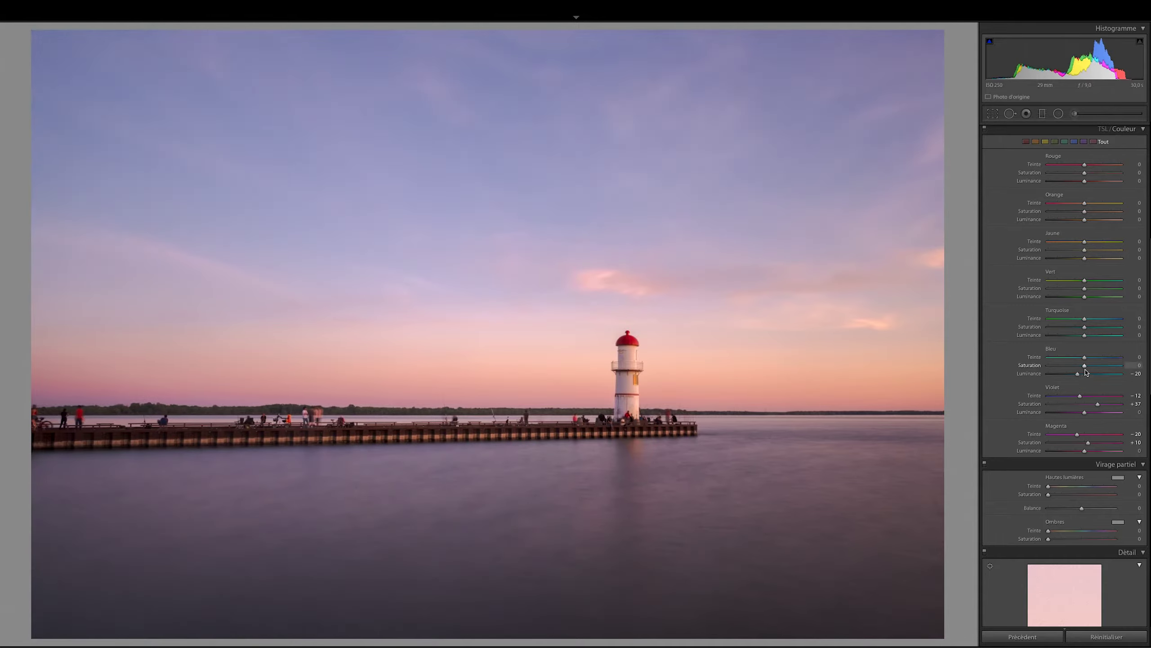
left_click_drag(1085, 366, 1101, 366)
left_click_drag(1085, 297, 1067, 297)
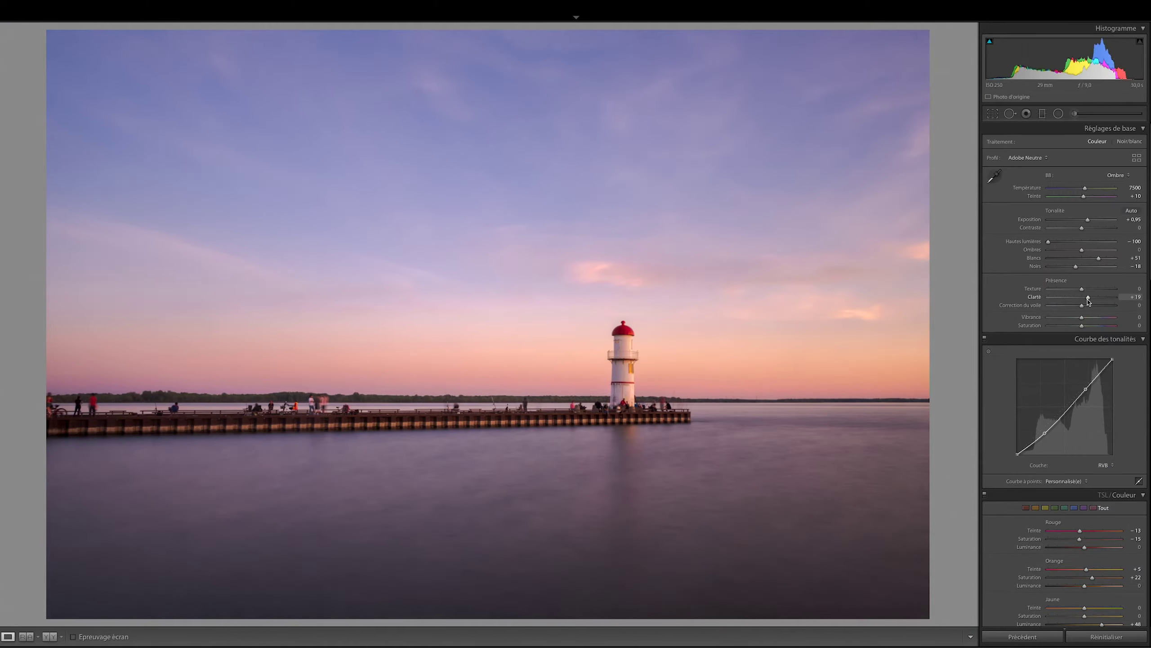
Set the photo's Clarity to +25 and Dehaze to +10 in the basic adjustments
left_click_drag(1089, 300, 1090, 299)
left_click_drag(1083, 306, 1087, 306)
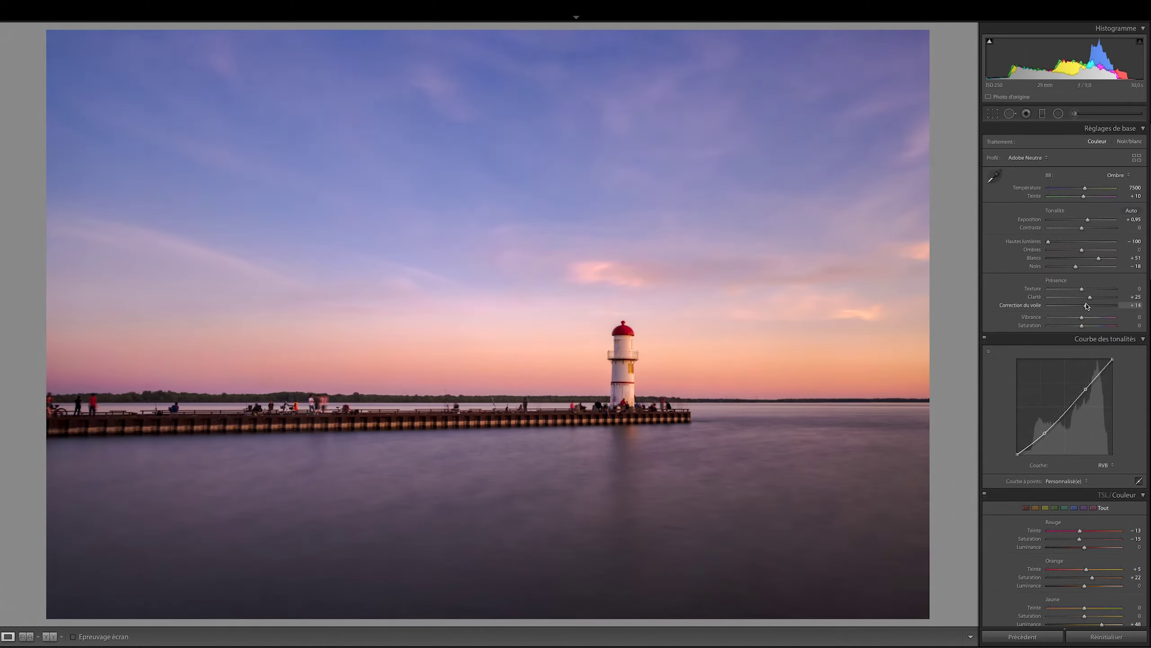
key("super+z")
key("super+shift+c")
key("Escape")
key("super+z")
Add graduated filters over the water (Shadows 23, Clarity -33) and the upper sky (Exposure -0.32, Clarity 15)
key("m")
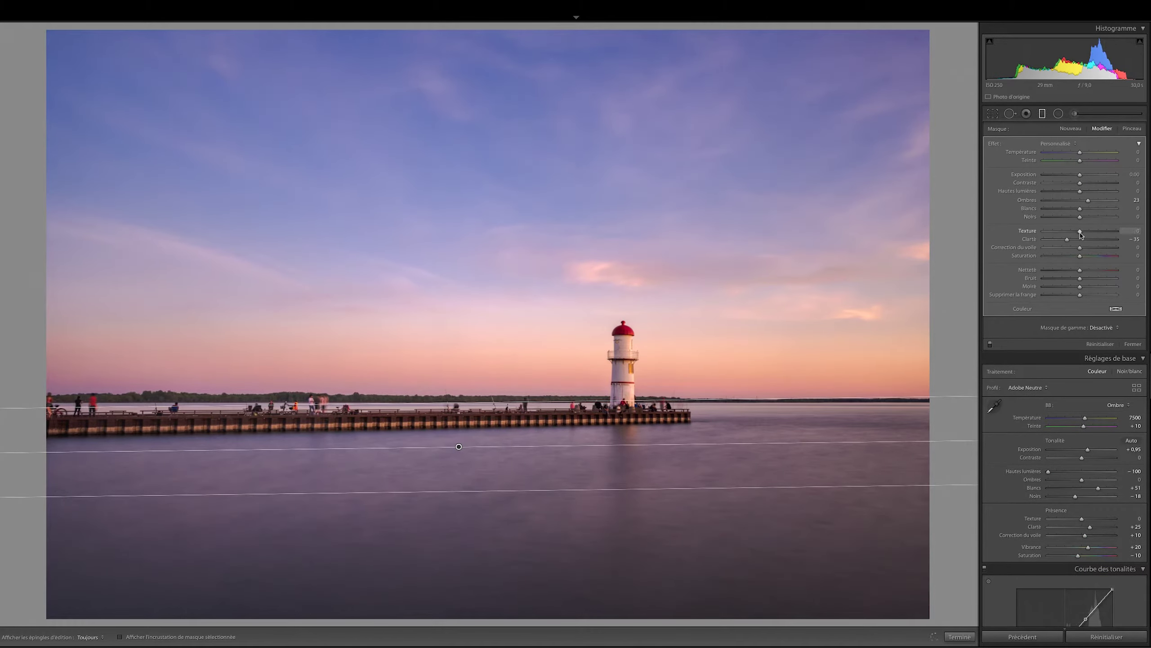
key("super+z")
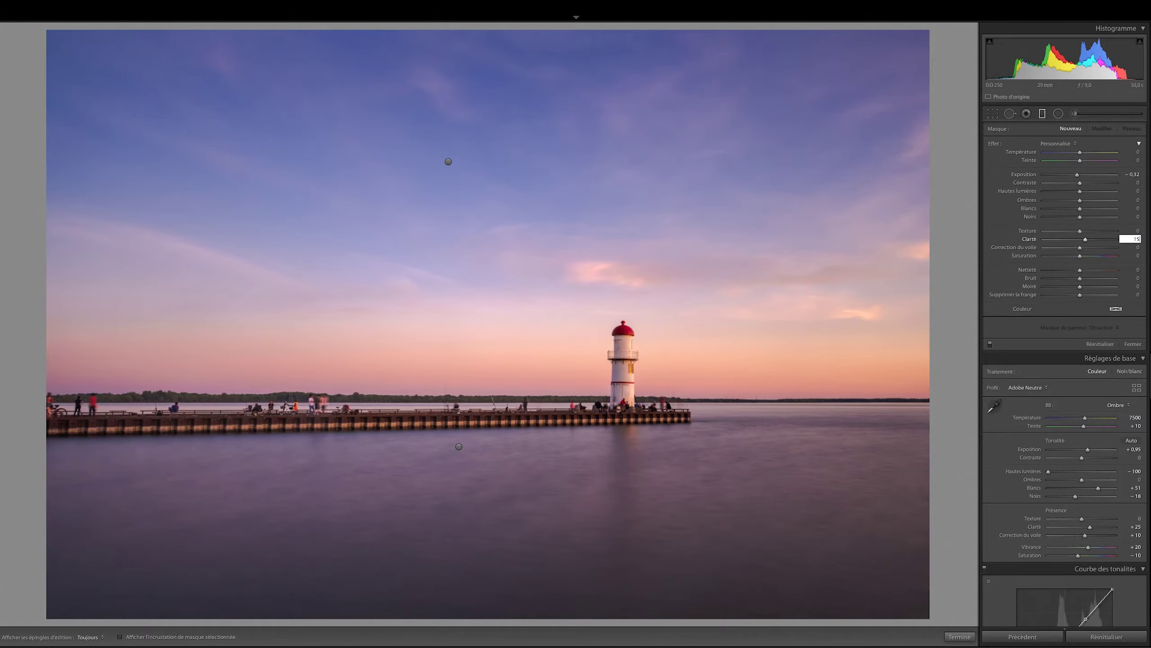
key("Return")
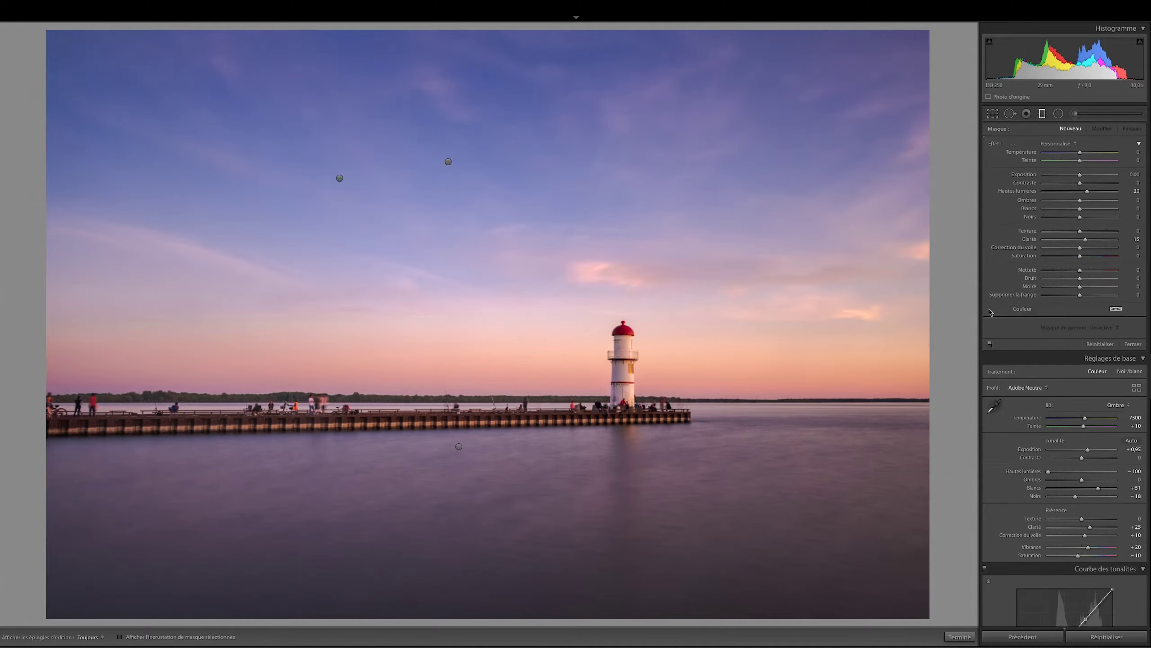
Add an inverted radial filter around the lighthouse horizon with Highlights 74 and a luminance range mask, and lower its Clarity
key("shift+m")
left_click_drag(618, 314, 618, 384)
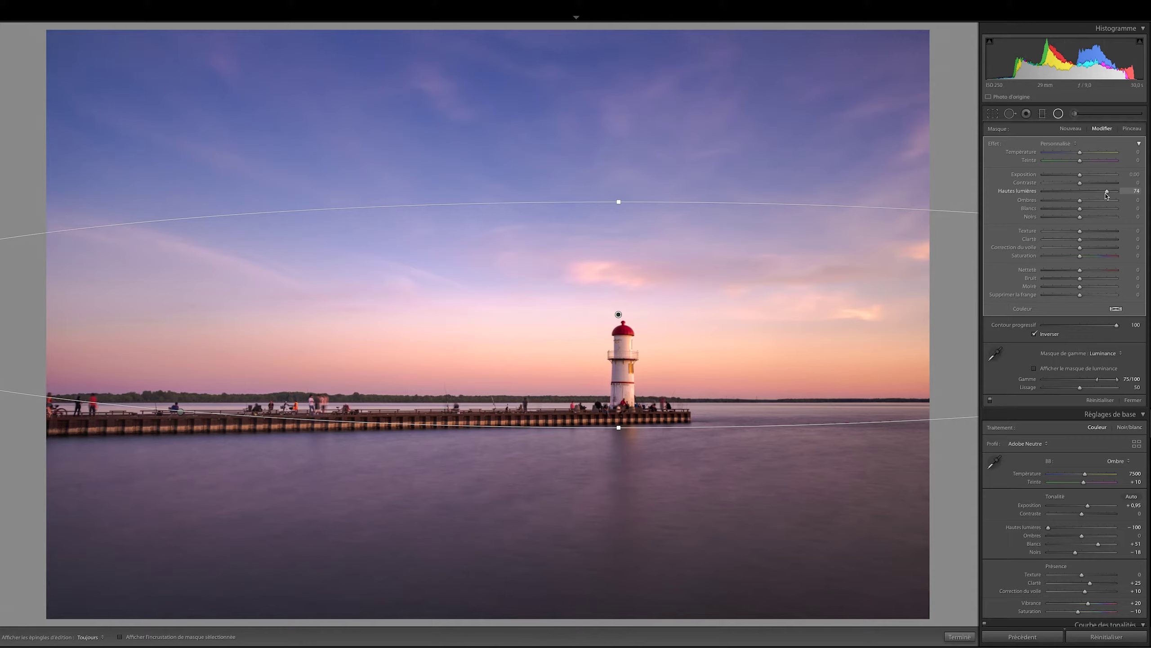
left_click_drag(1080, 239, 1058, 242)
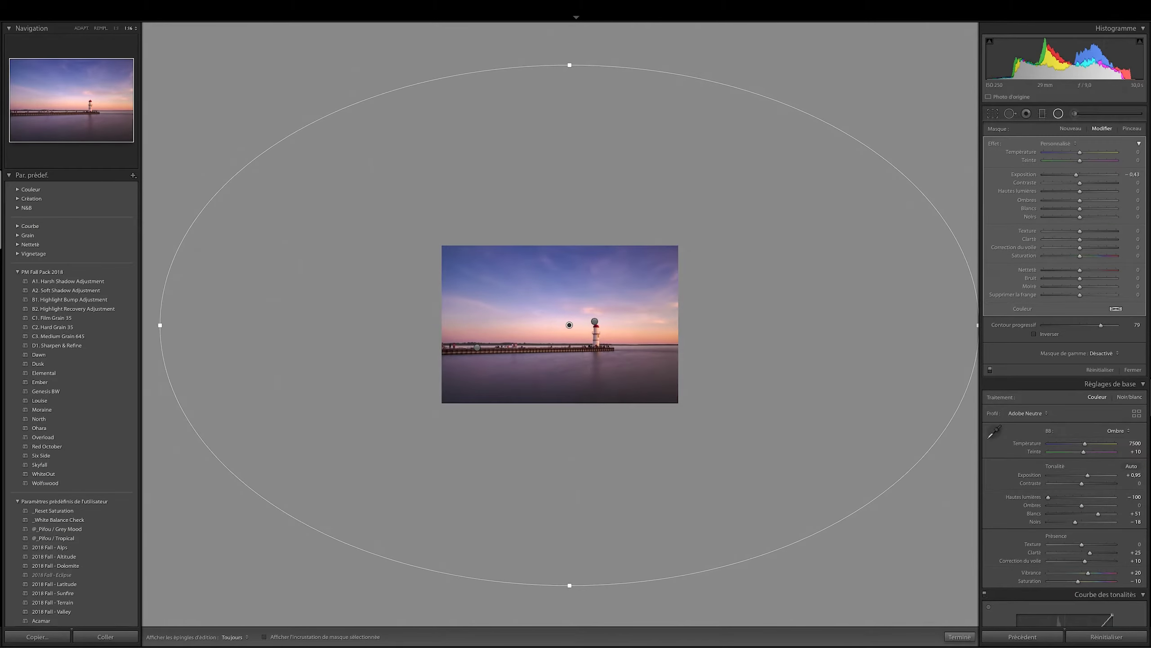
Enhance the white lighthouse tower with an adjustment brush using Highlights 15, Whites 10 and Texture 20
key("shift+m")
left_click(116, 29)
key("k")
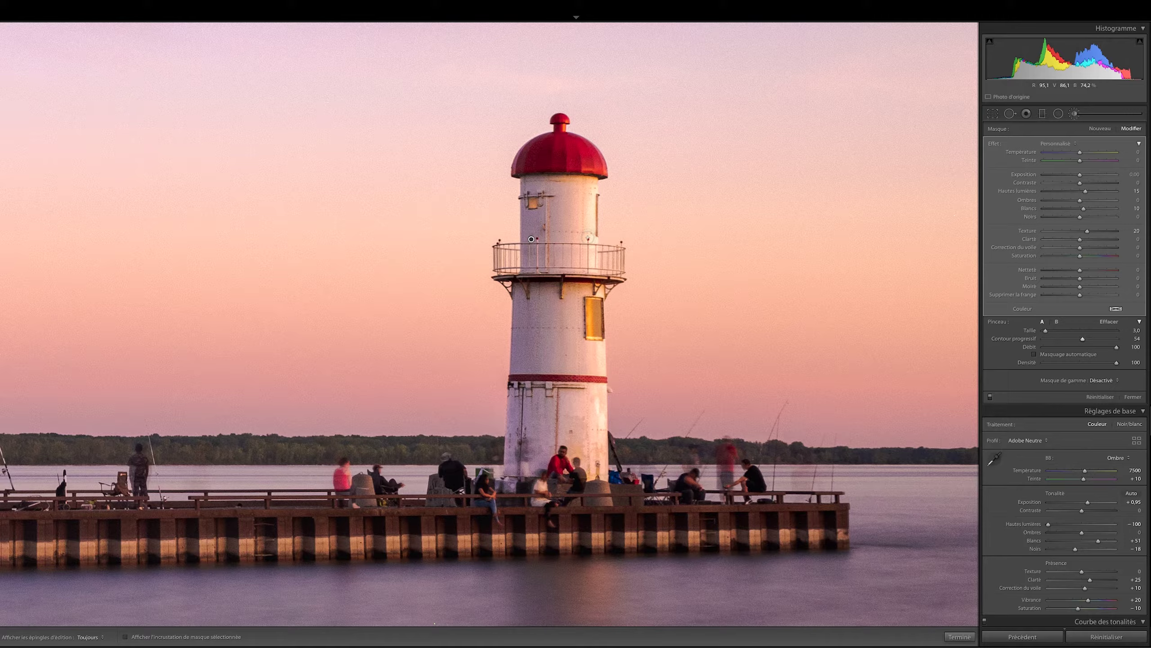
key("k")
left_click(515, 317)
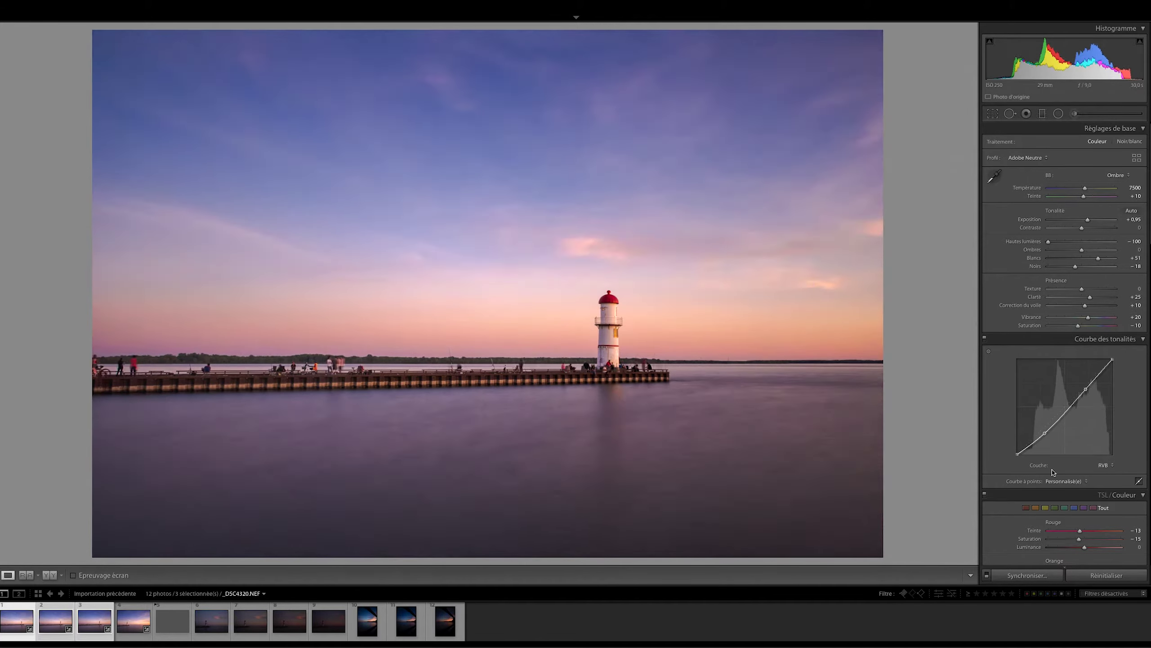
Set the third photo's Exposure to +1.25 and open the three selected photos as layers in Photoshop
key("Right")
key("Right")
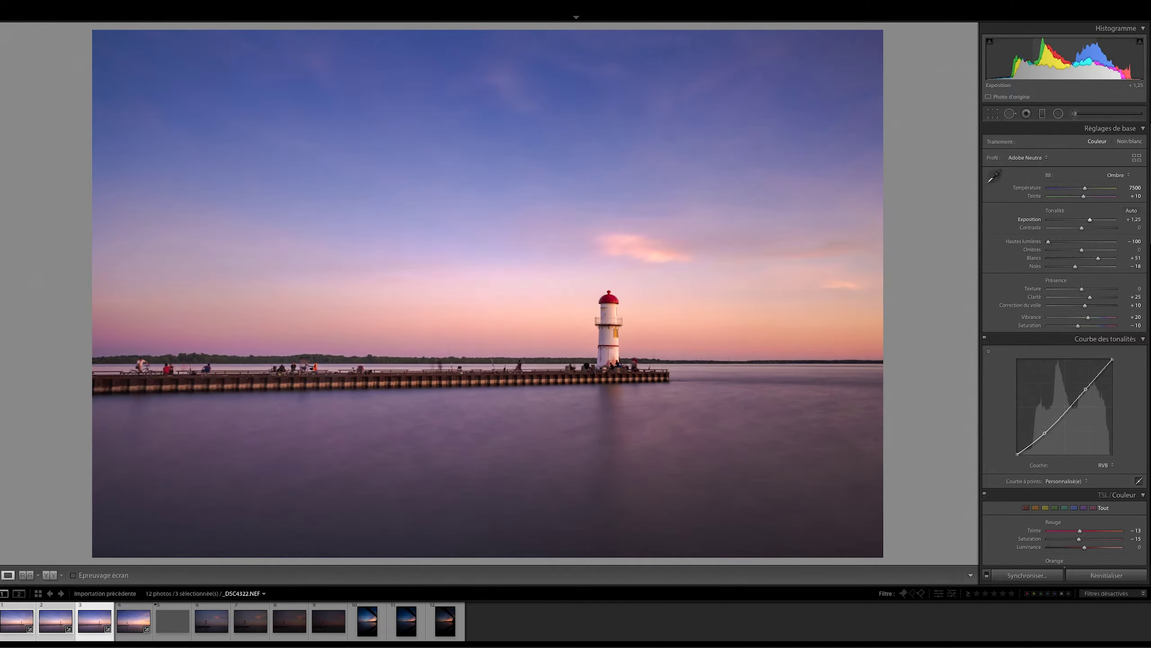
right_click(16, 620)
left_click(269, 483)
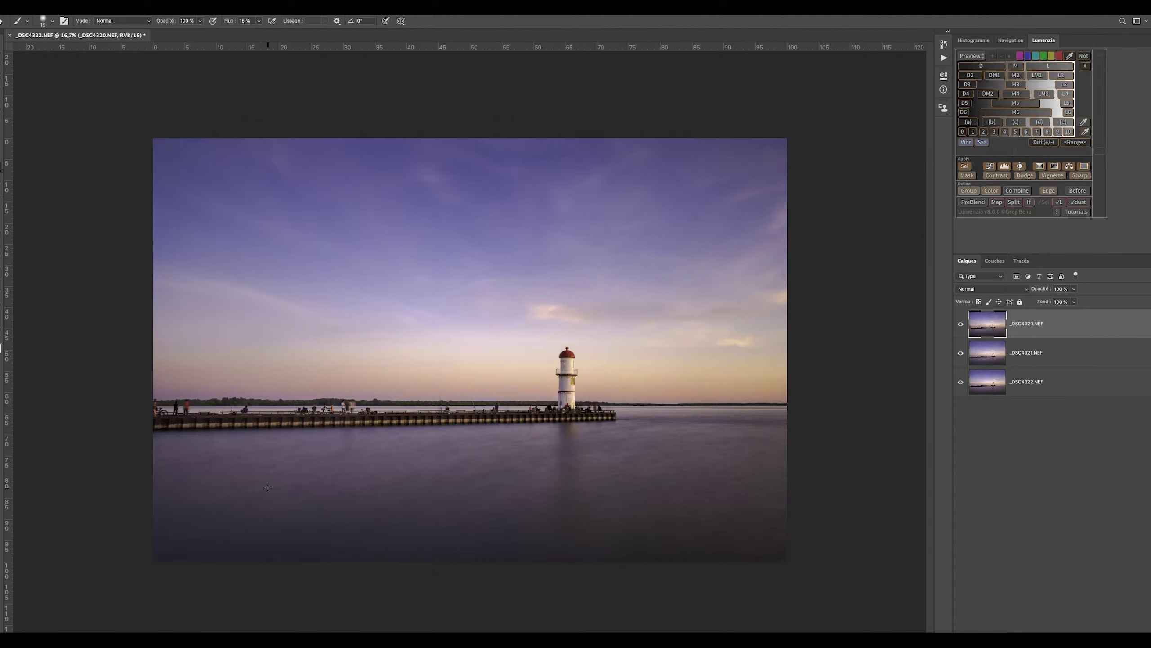
Paint on the exposure layers' masks along the pier to hide the people, and apply the _DSC4321.NEF layer mask
scroll(502, 354, "up", 4)
left_click_drag(460, 355, 381, 381)
scroll(589, 385, "right", 15)
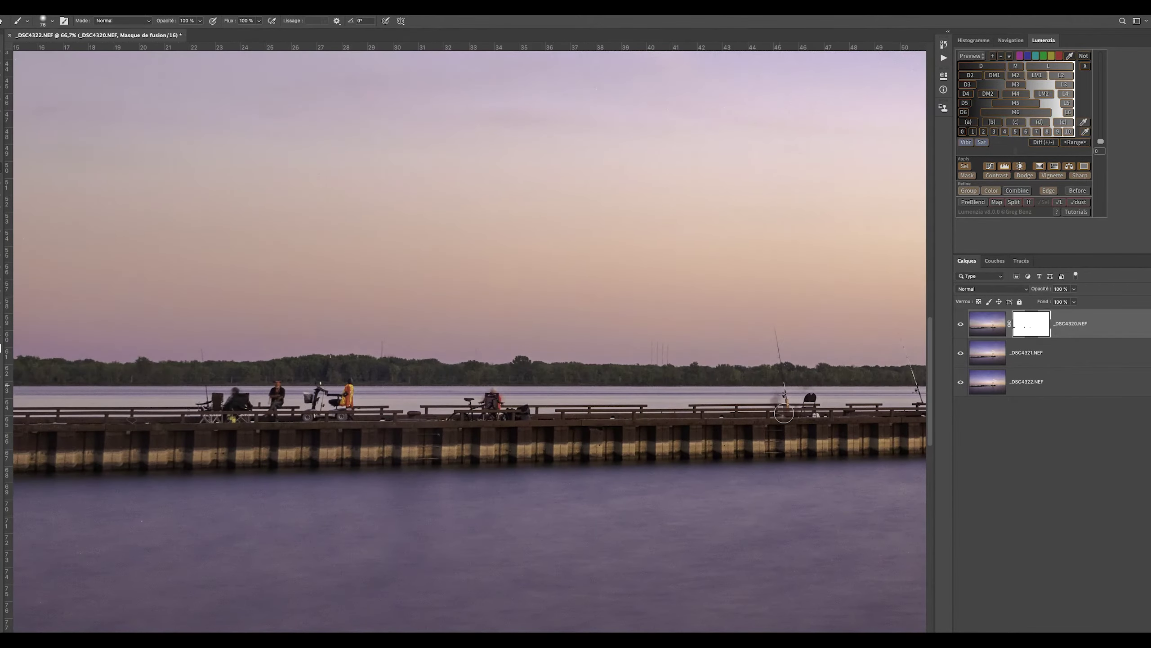
scroll(784, 412, "right", 15)
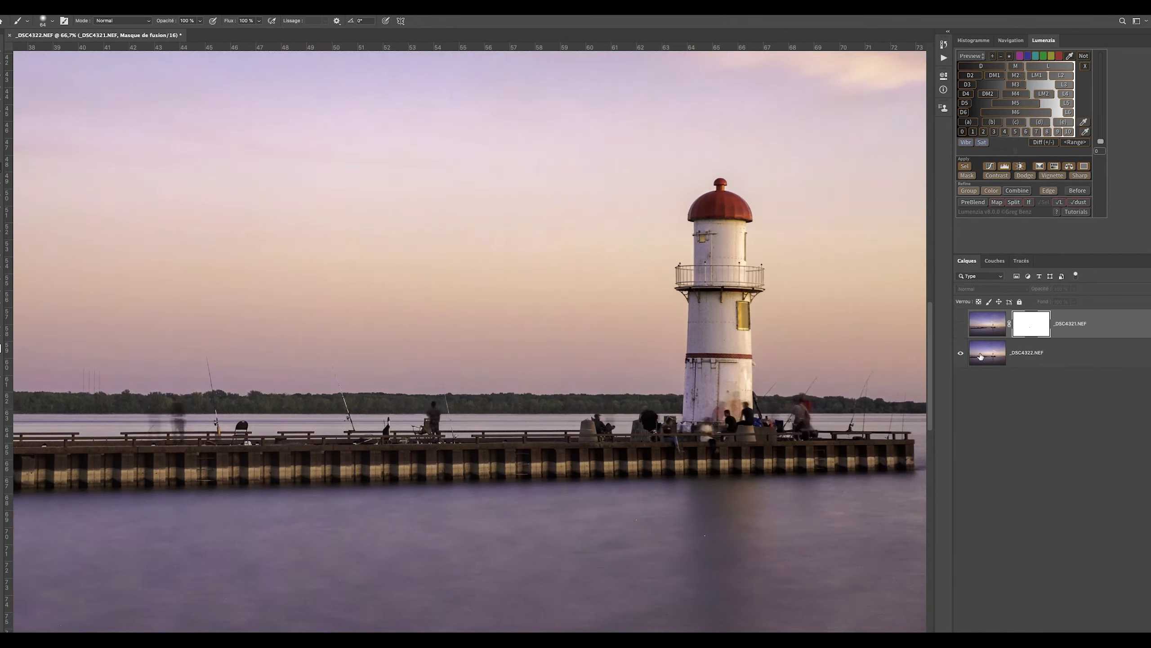
right_click(1039, 323)
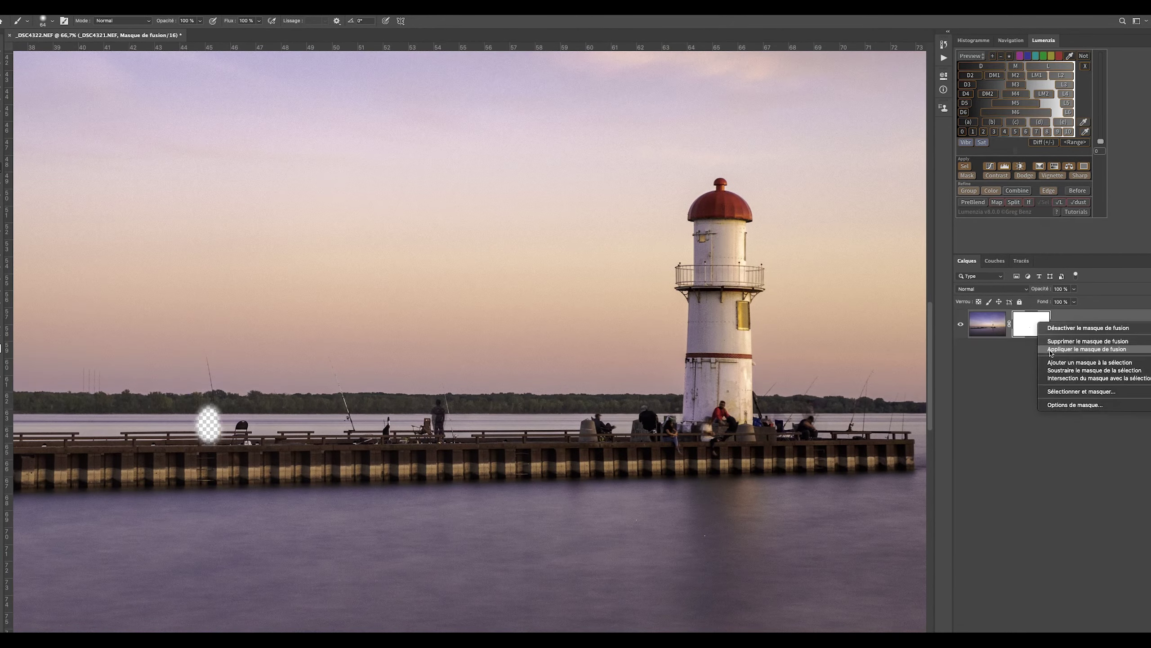
left_click(1087, 349)
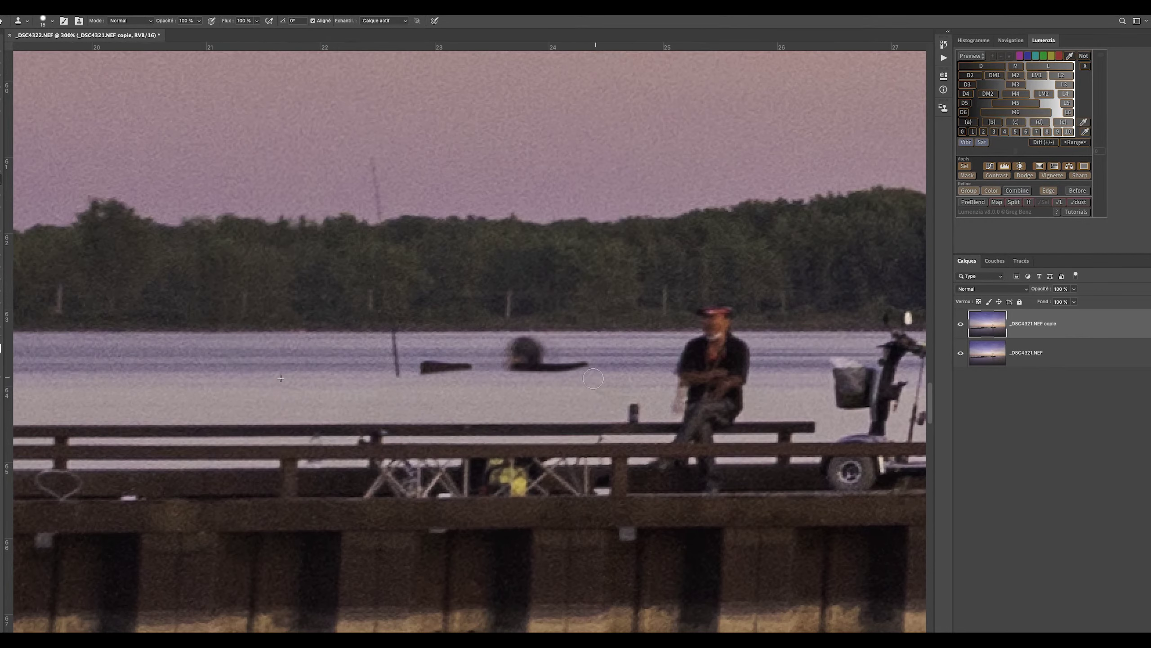
Clone out the remaining people and objects along the pier with the Clone Stamp on the copied layer
left_click_drag(499, 347, 559, 349)
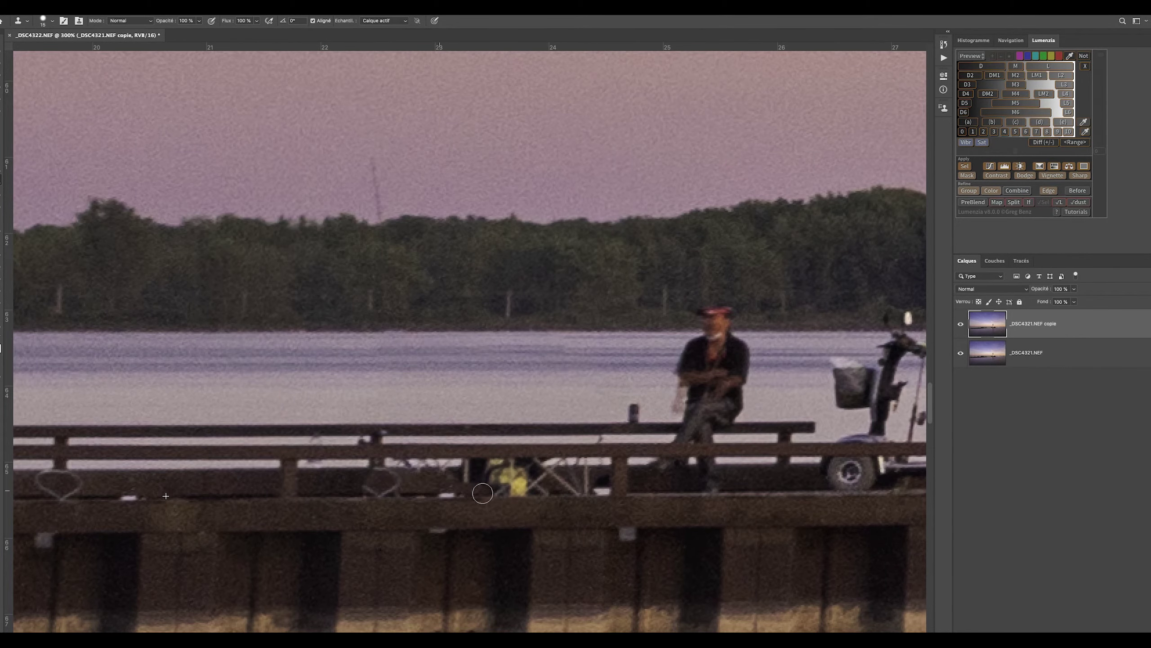
left_click_drag(443, 336, 572, 361)
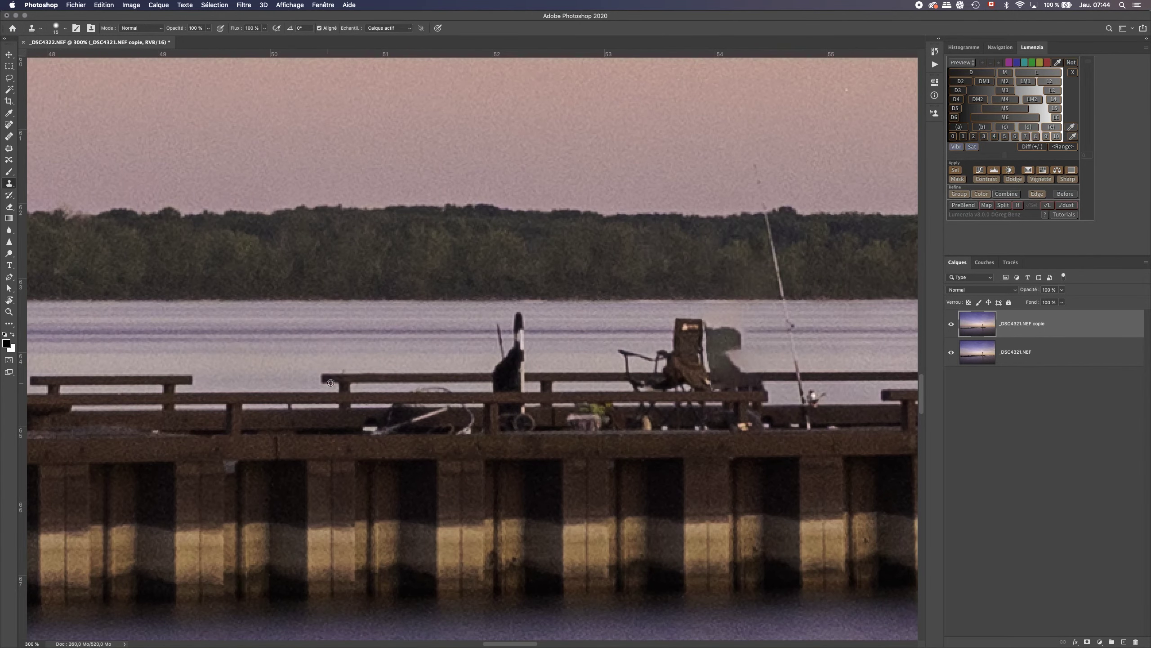
scroll(506, 416, "right", 15)
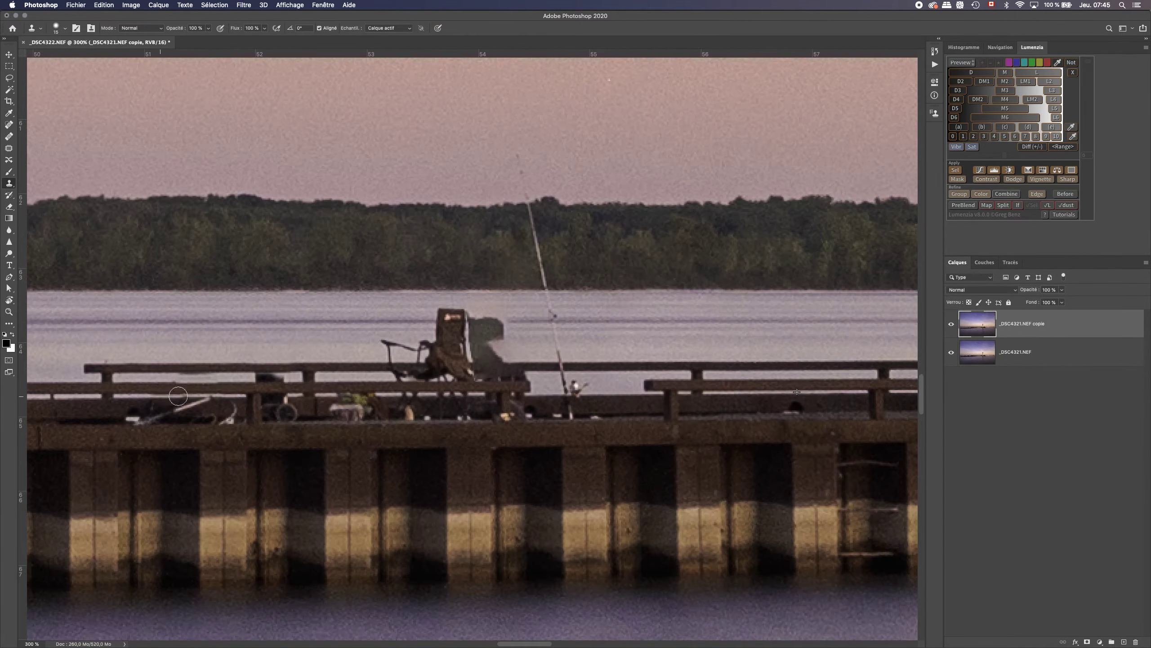
scroll(265, 363, "right", 5)
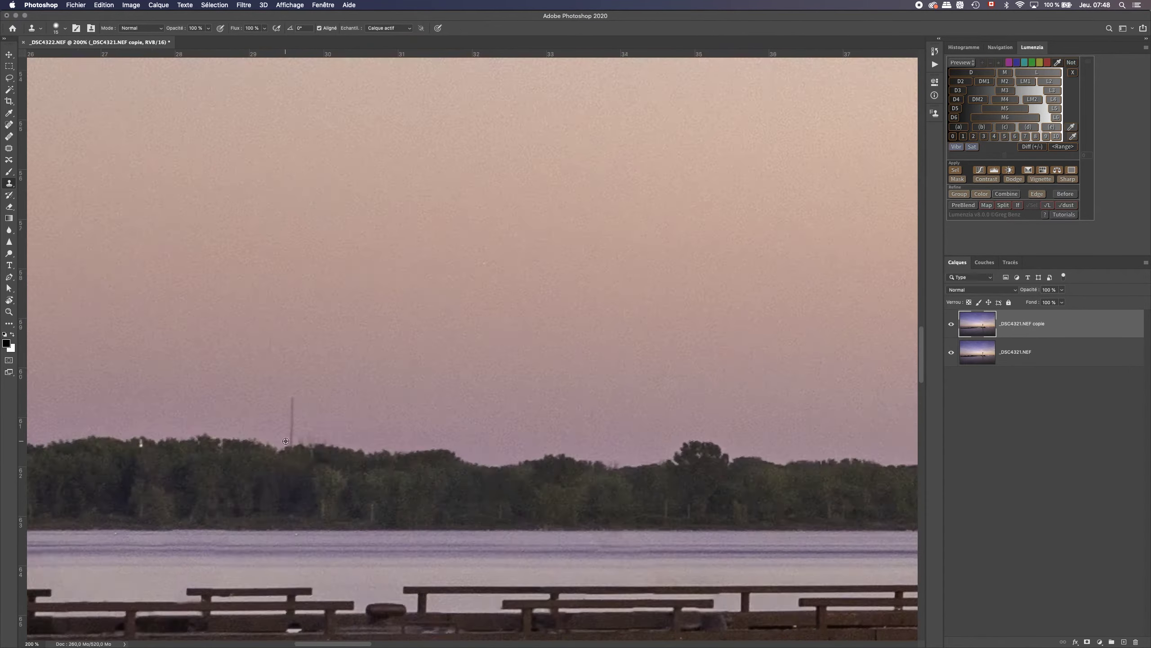
Cut a horizontal strip containing the lighthouse and horizon onto a new layer and stretch it slightly taller
key("super+0")
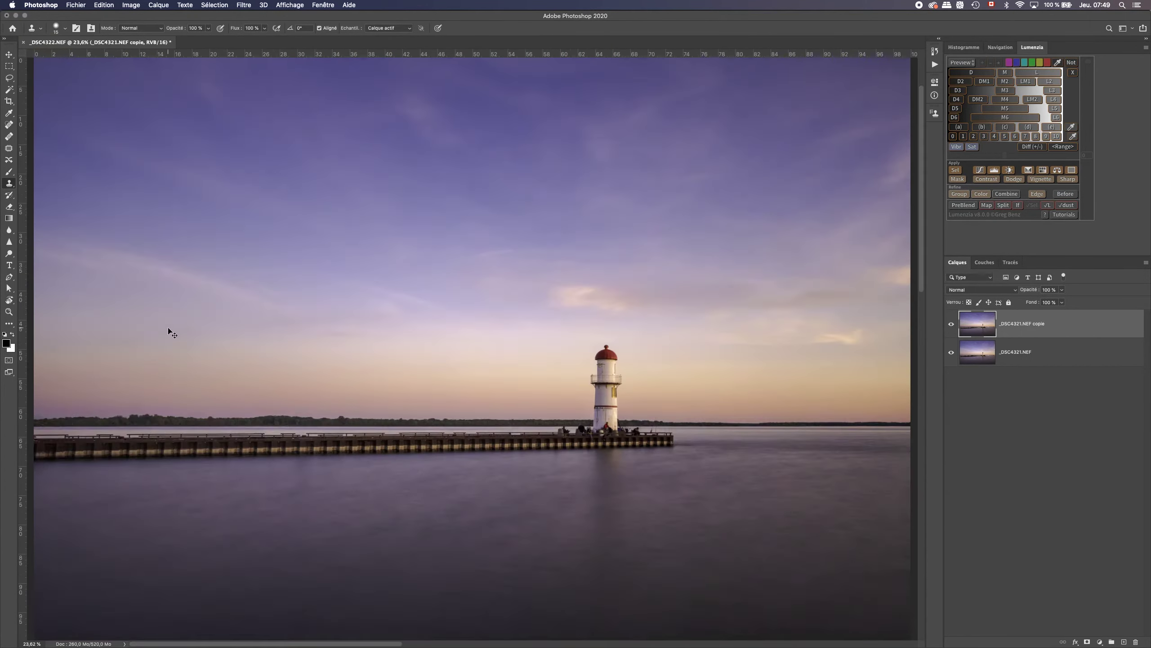
key("super+minus")
key("m")
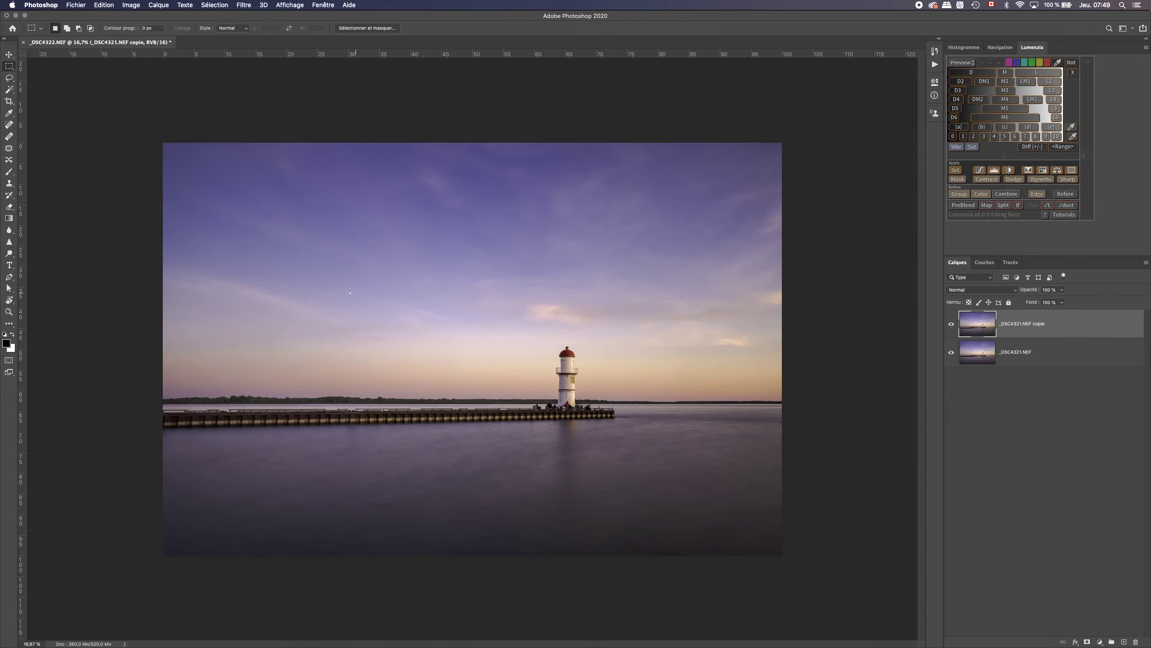
left_click_drag(147, 326, 846, 402)
key("super+shift+j")
left_click(951, 324, "alt")
key("super+t")
left_click_drag(472, 327, 473, 315)
Show the _DSC4321.NEF copie layer again and merge it with the stretched lighthouse strip
left_click(958, 353)
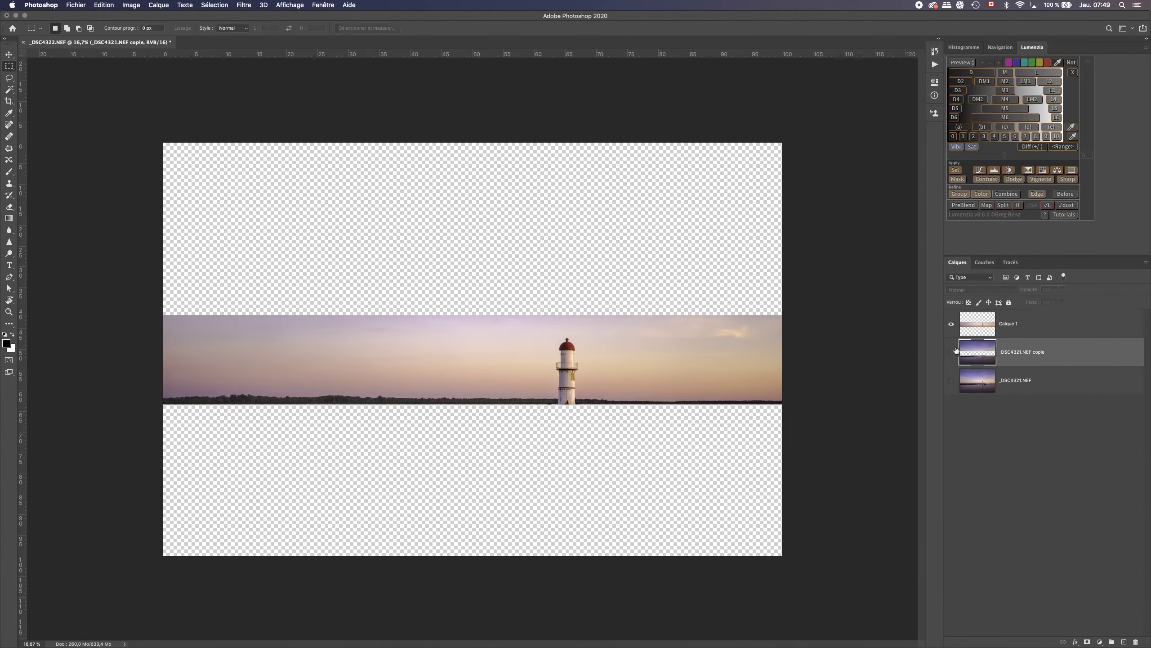
left_click(951, 353)
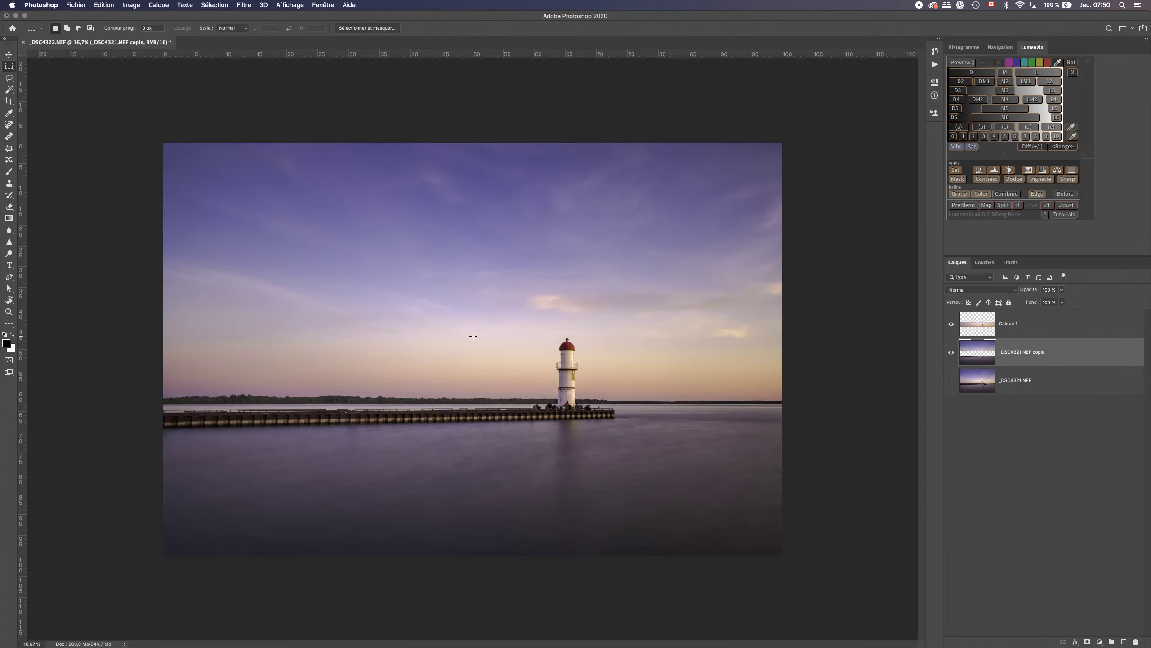
key("super+shift+e")
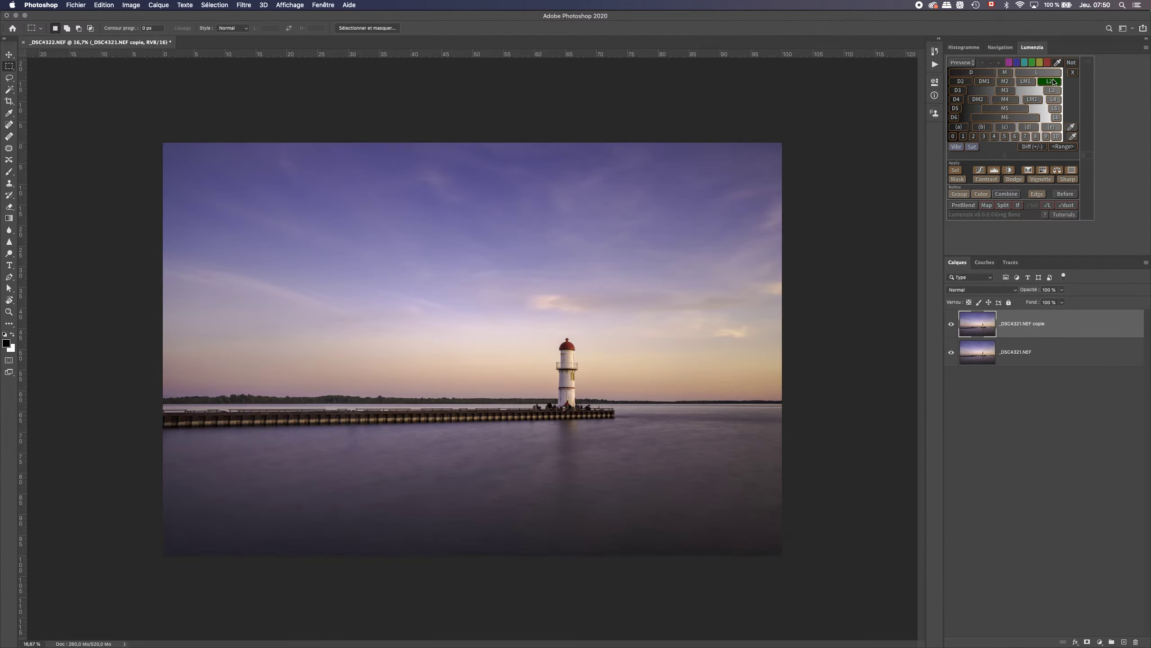
Add a Curves adjustment with an L2 lights luminosity mask and raise its curve slightly
left_click(1053, 82)
left_click(980, 169)
left_click_drag(853, 161, 853, 154)
Add a Levels adjustment with an LM2 luminosity mask, setting the black input to 34 and white input to 243
left_click(1033, 99)
left_click(994, 169)
left_click_drag(761, 174, 777, 175)
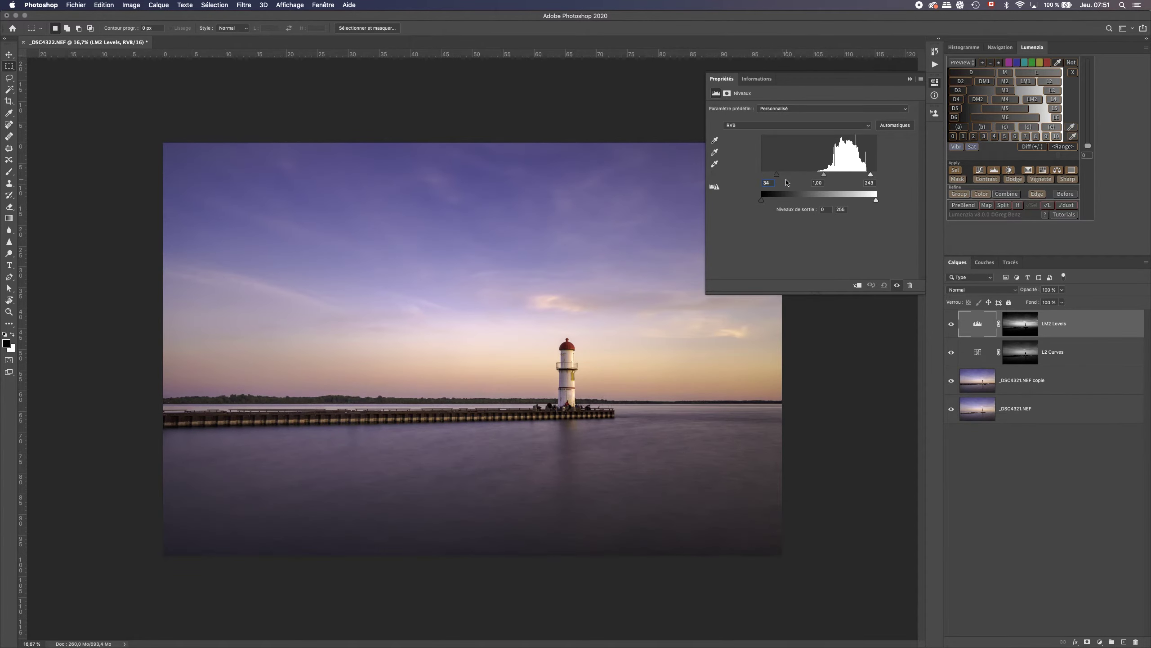
left_click(912, 80)
Add a Curves adjustment restricted by an M2 midtone luminosity mask
left_click(1005, 82)
left_click(980, 170)
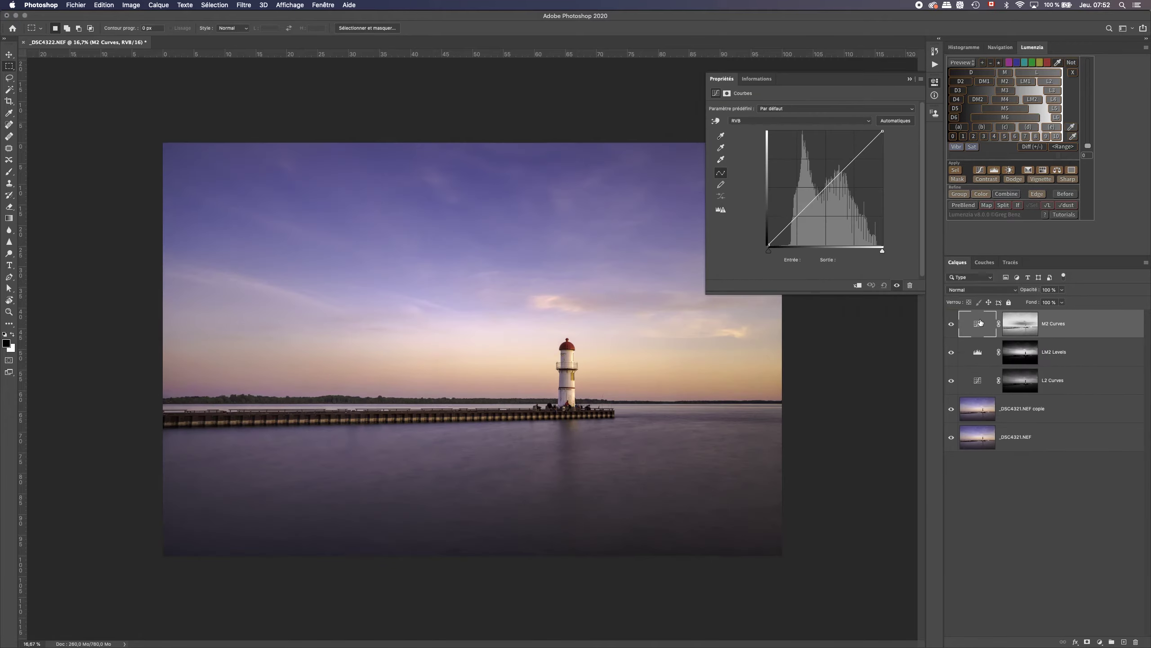
left_click(910, 80)
Add a Levels adjustment with a D darks mask, setting the midtone to 0.97 and white input to 255
left_click(965, 73)
left_click(994, 170)
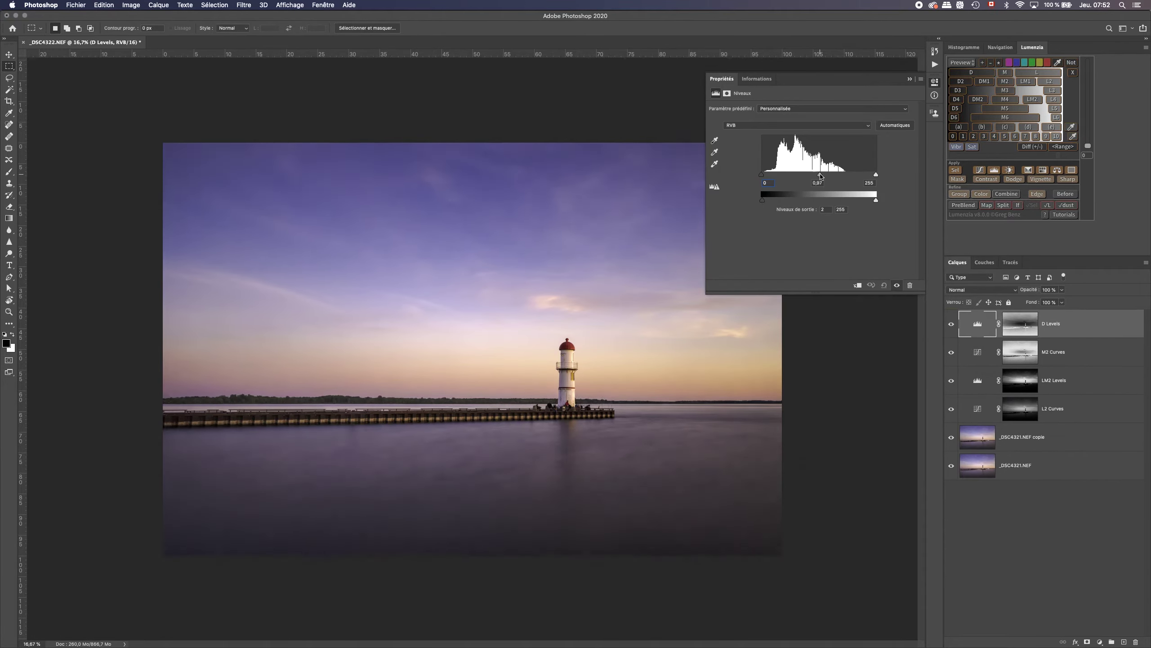
left_click_drag(868, 177, 876, 175)
left_click_drag(812, 174, 820, 174)
left_click(910, 78)
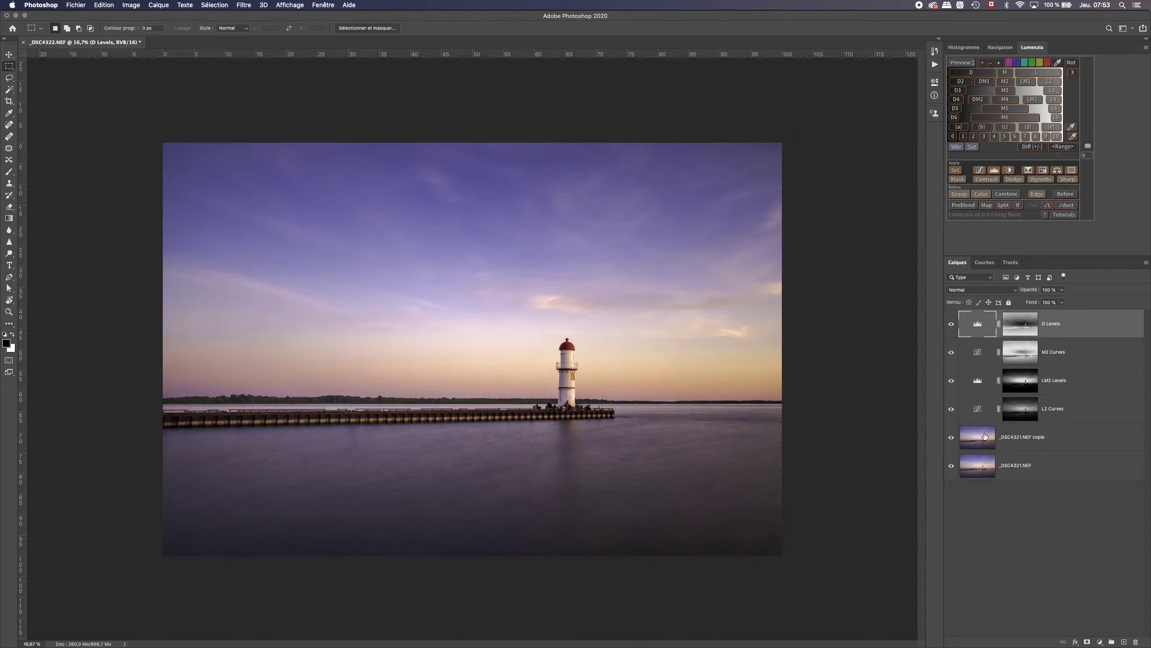
Merge the luminosity adjustments with the retouched photo layer and add a Lumenzia Contrast layer
left_click(1023, 437, "shift")
key("super+e")
left_click(986, 179)
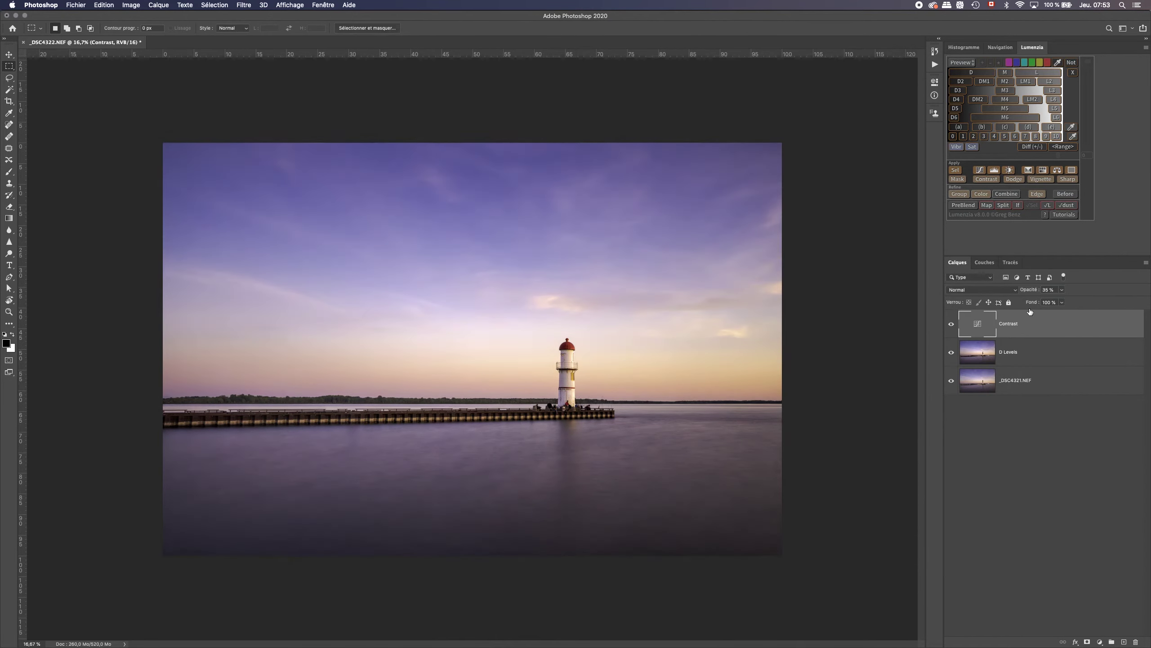
Sharpen the merged photo with Smart Sharpen at 250%, radius 3.3 px and noise reduction 20%, and create a layer mask for it
left_click(1067, 178)
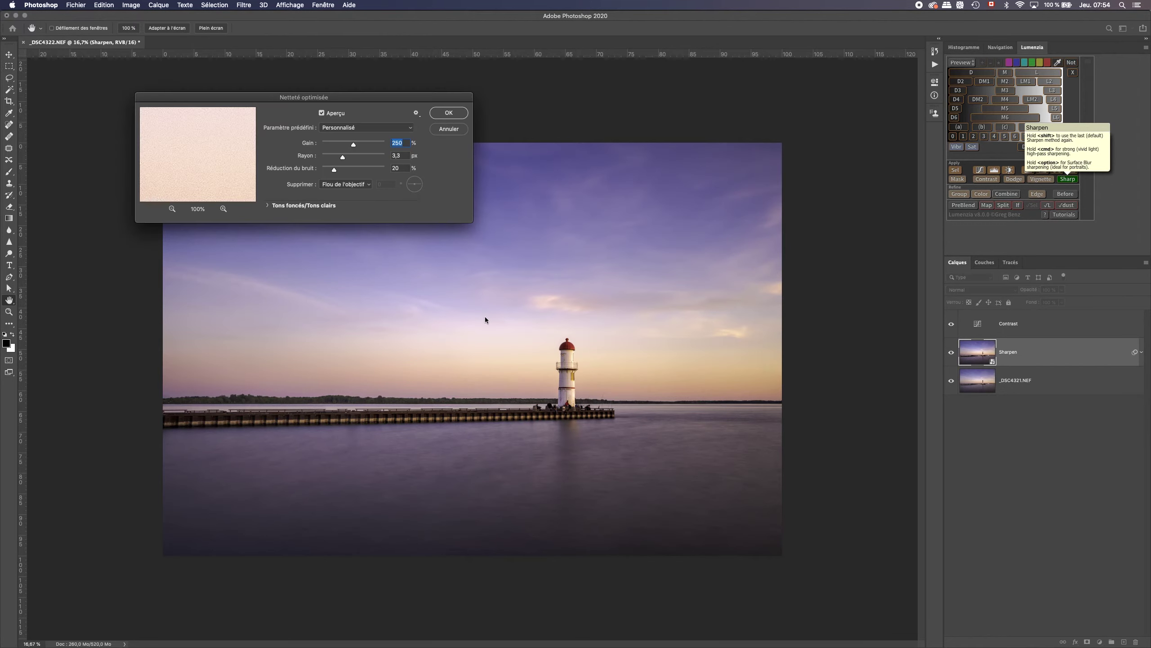
left_click(439, 114)
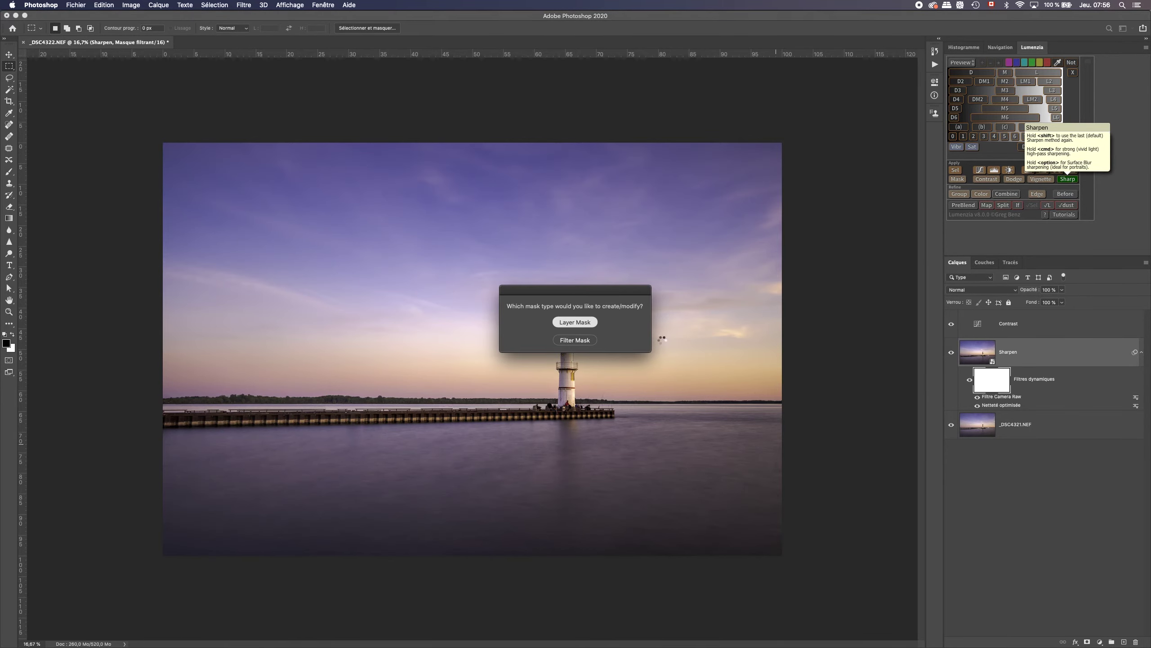
key("Return")
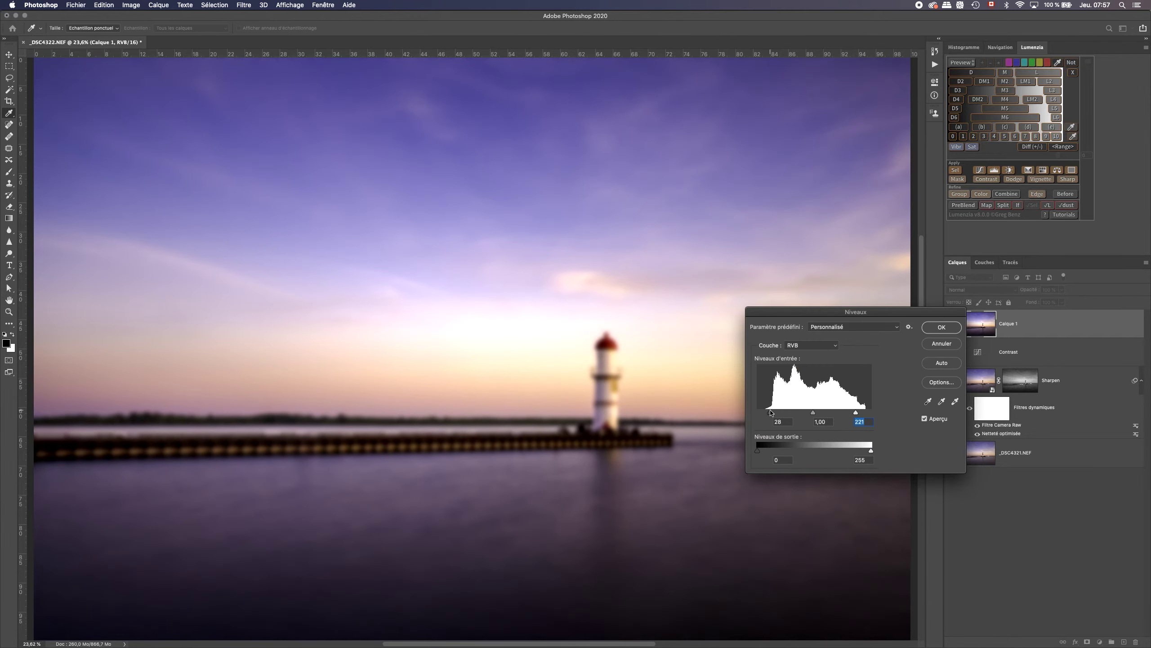
Adjust the Hue/Saturation layer clipped to the blurred glow layer, set the glow's opacity to 12% and compare its effect
left_click_drag(812, 143, 819, 145)
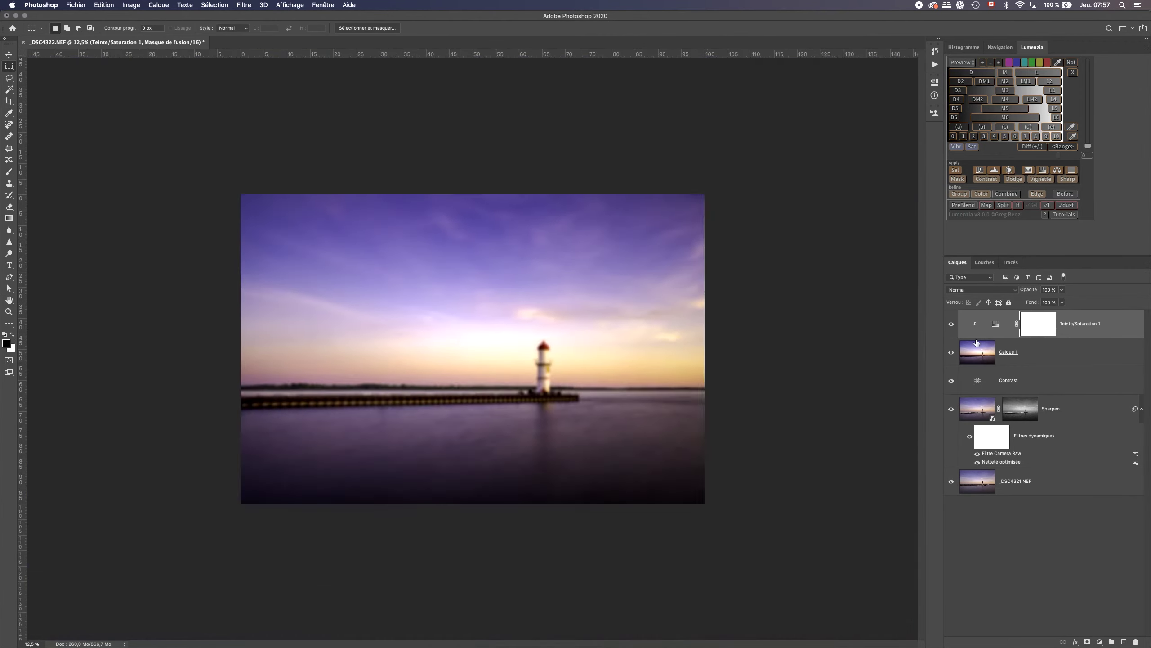
left_click(955, 356)
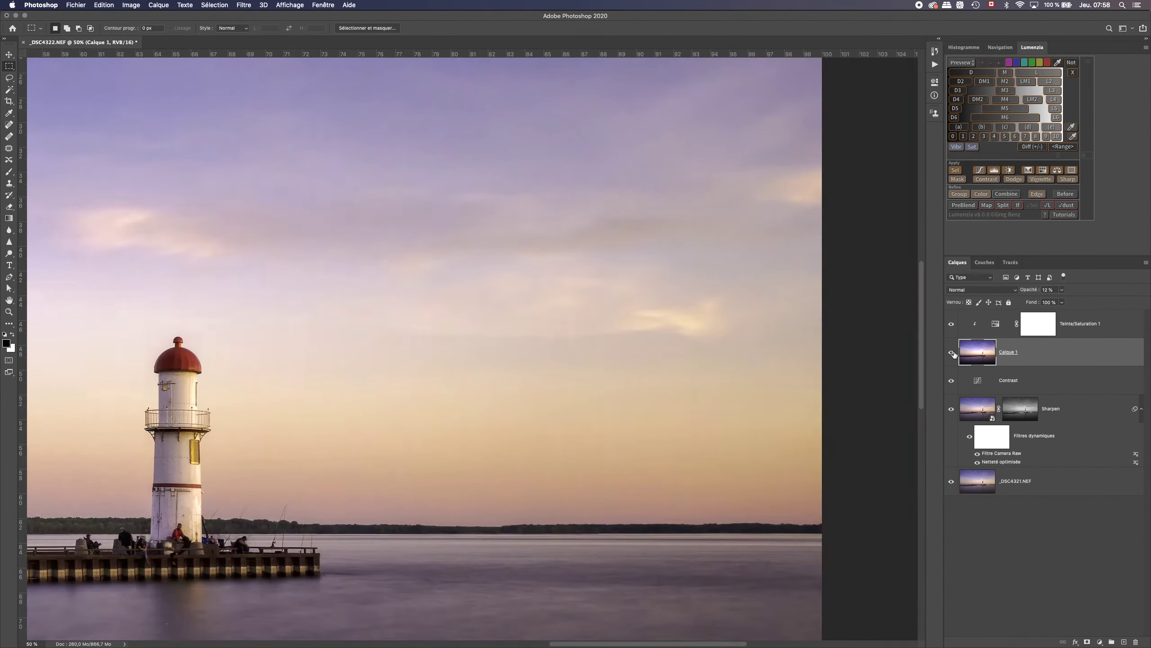
key("super+0")
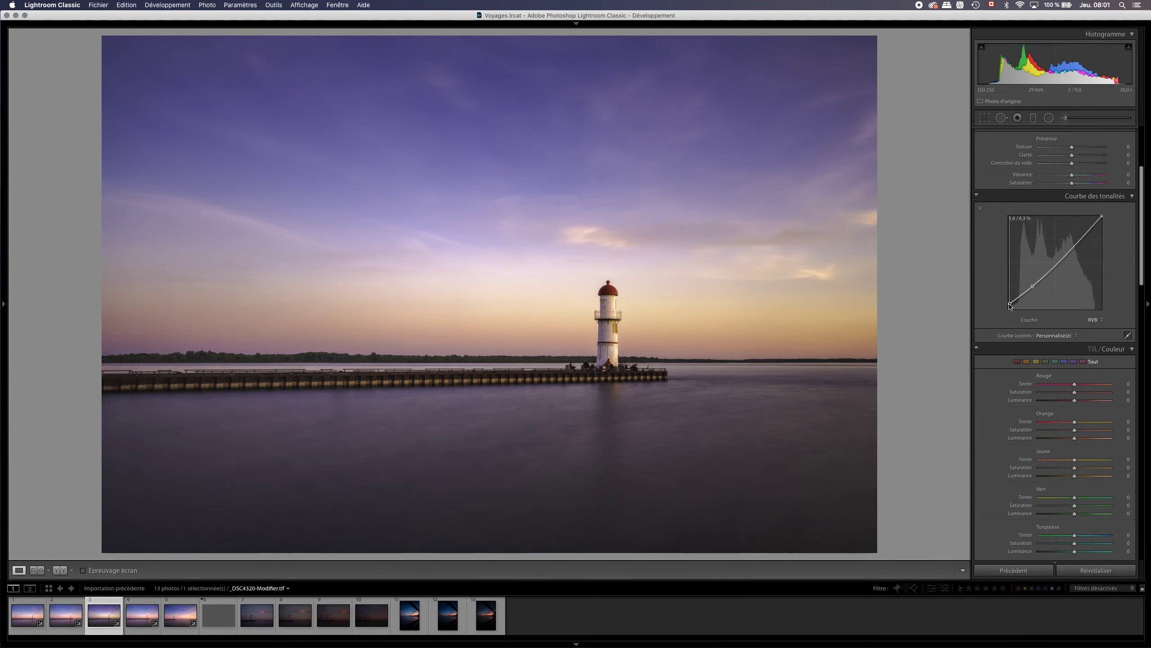
Back in Lightroom, try tone curve points on _DSC4320-Modifier.tif, and set Contrast to +20 and Shadows to +30
left_click(1078, 241)
left_click(1021, 298)
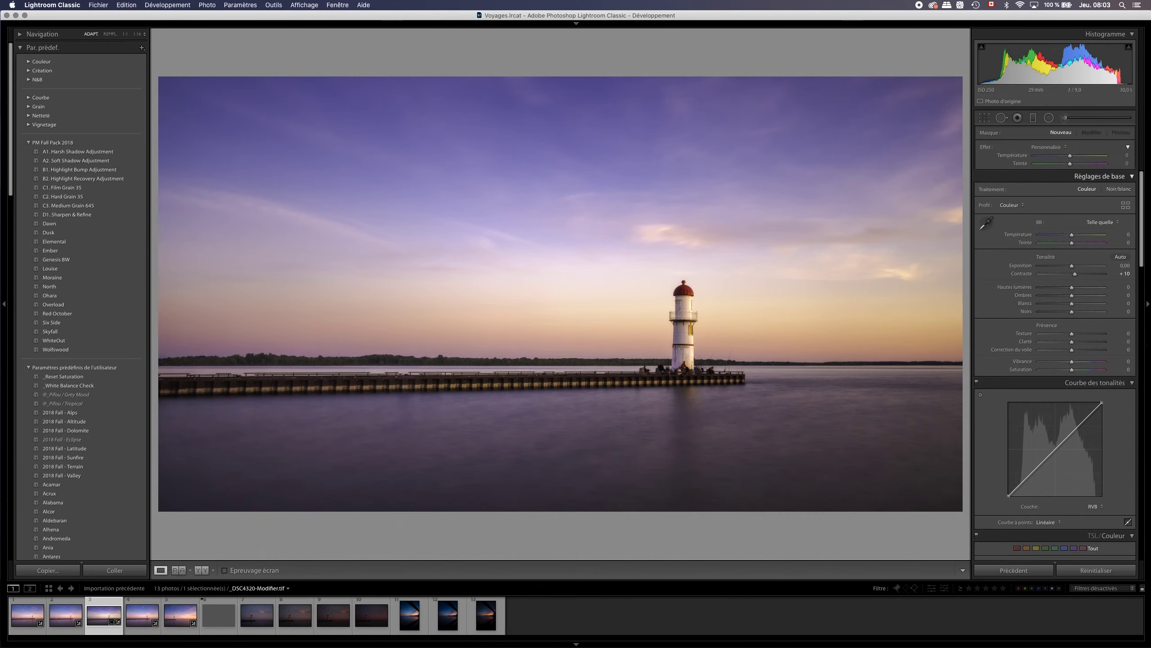
left_click_drag(1072, 251, 1079, 250)
left_click_drag(1143, 192, 1143, 384)
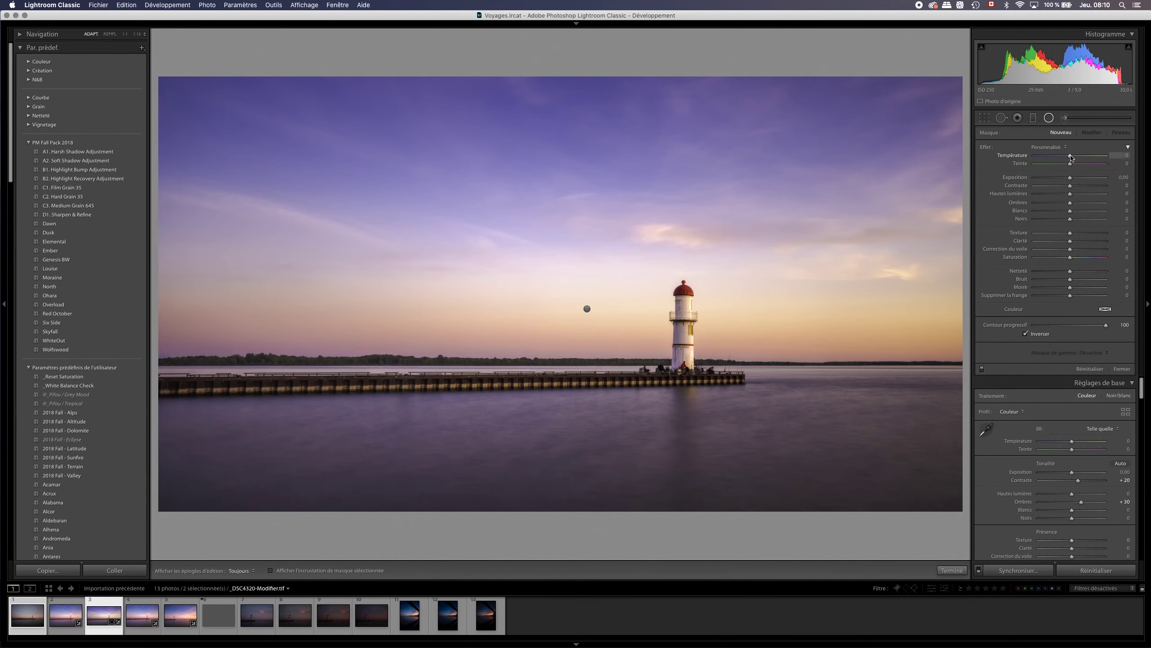
Add an inverted radial filter over the horizon beside the lighthouse with Temperature 15, Contrast 20, Highlights 17, lower Dehaze and higher Saturation
left_click_drag(942, 289, 408, 363)
left_click_drag(1071, 194, 1079, 194)
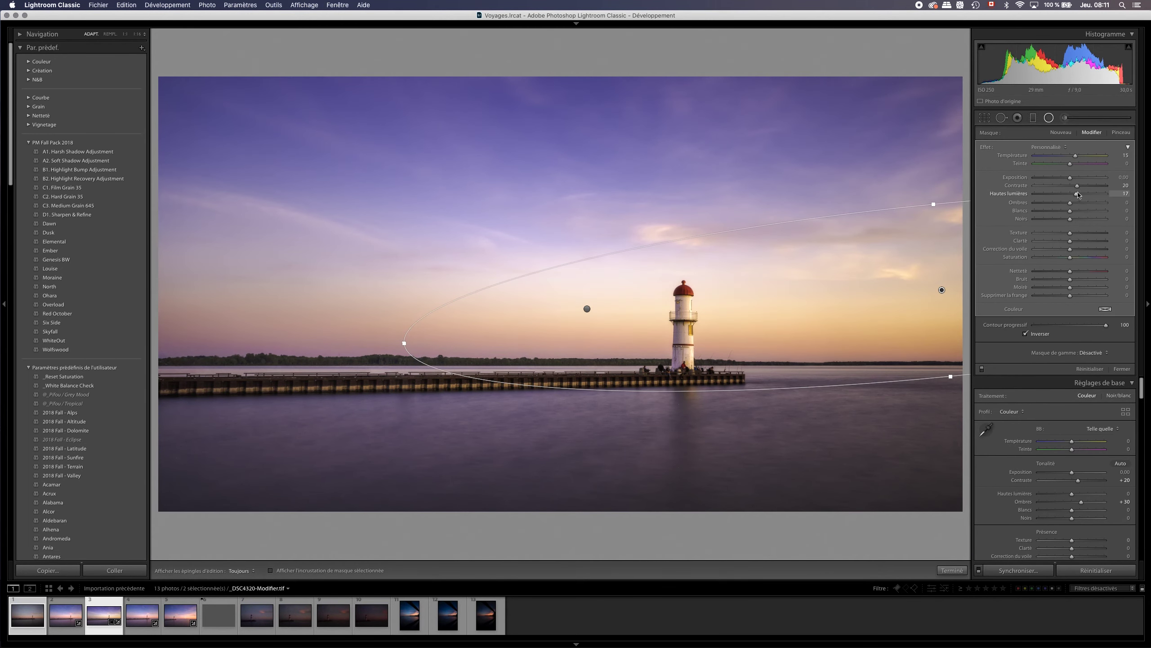
left_click_drag(1071, 249, 1061, 249)
left_click_drag(1070, 257, 1085, 257)
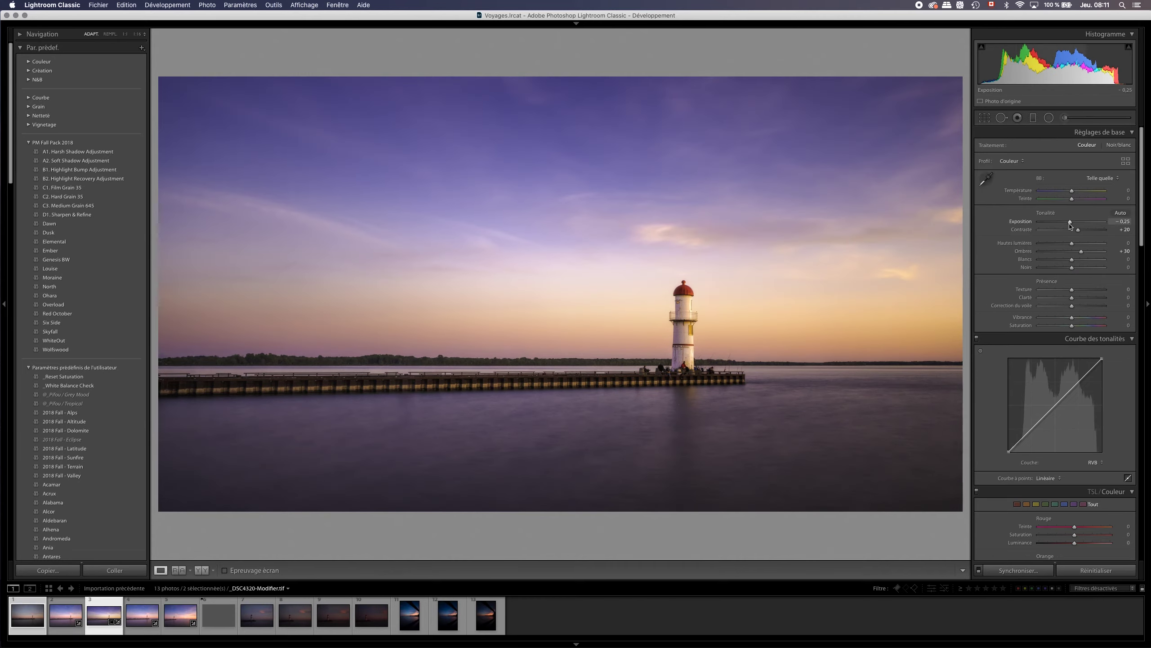